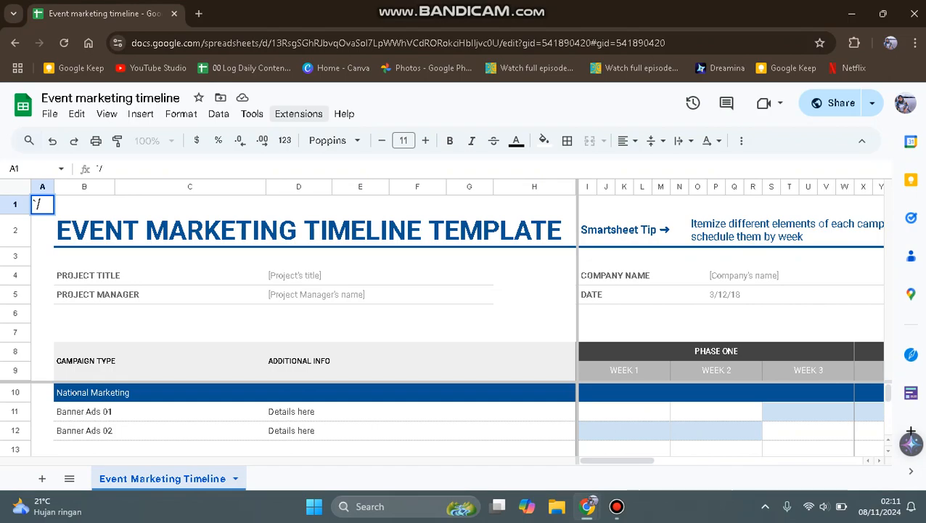
- Open the add-on marketplace from the spreadsheet and search it for "Mail Merge"
left_click(298, 113)
mouse_move(314, 138)
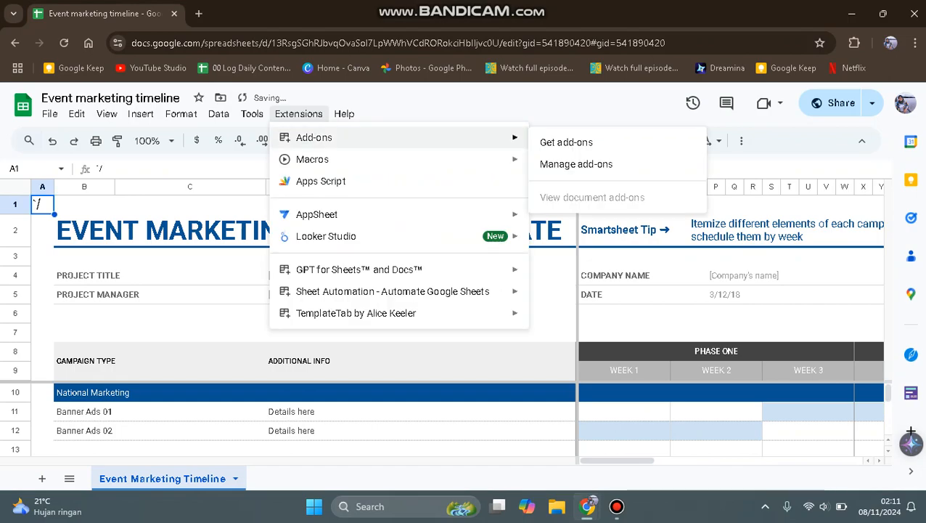
left_click(566, 142)
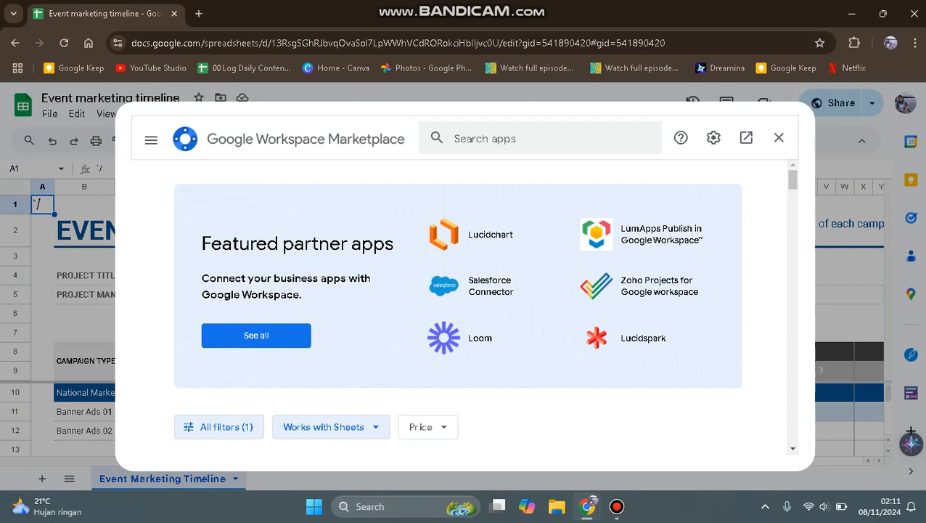
left_click(485, 138)
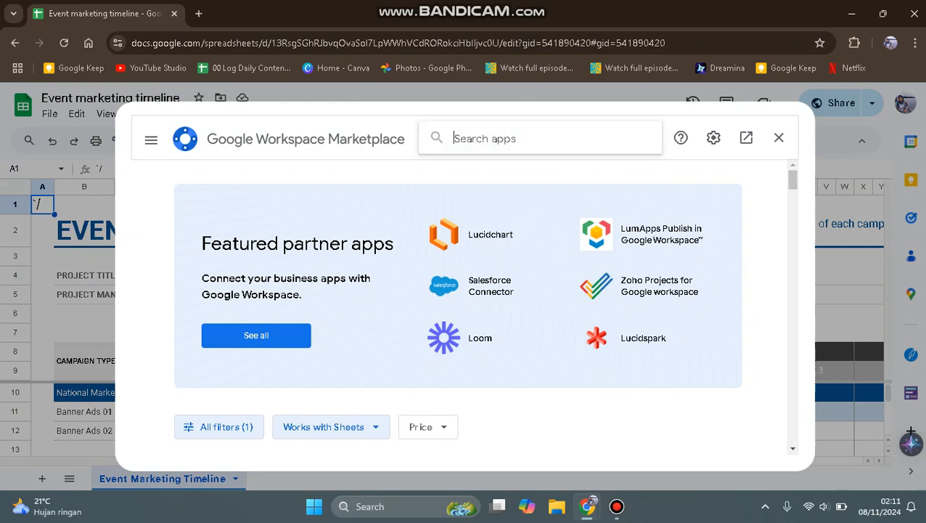
type("mail")
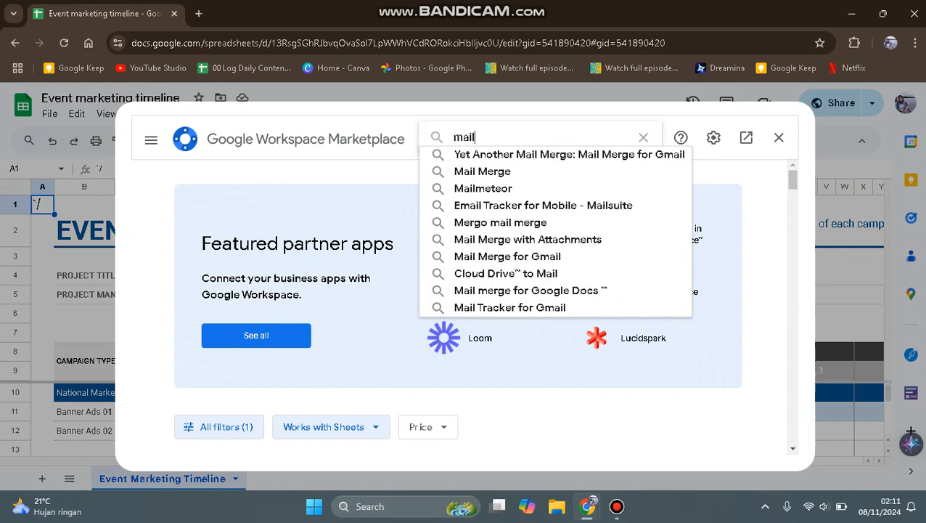
type(" m")
key("Down")
key("Down")
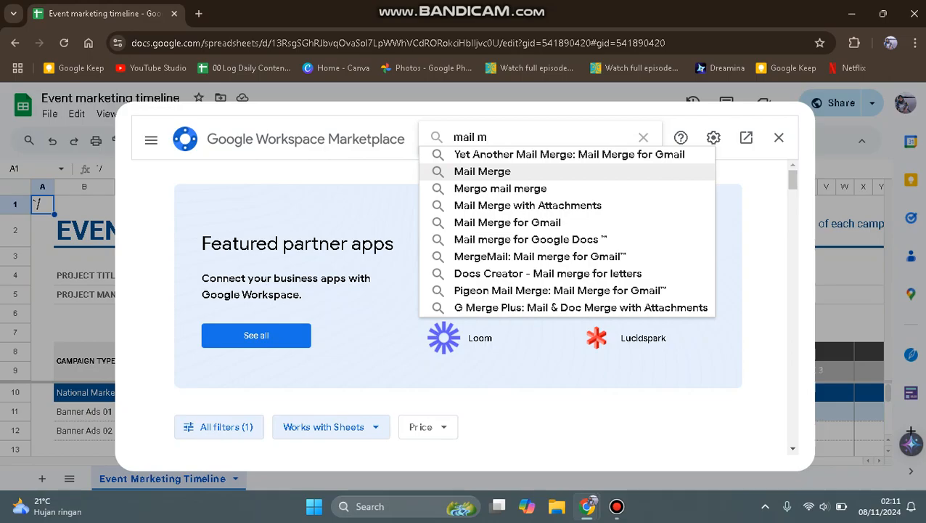
key("Return")
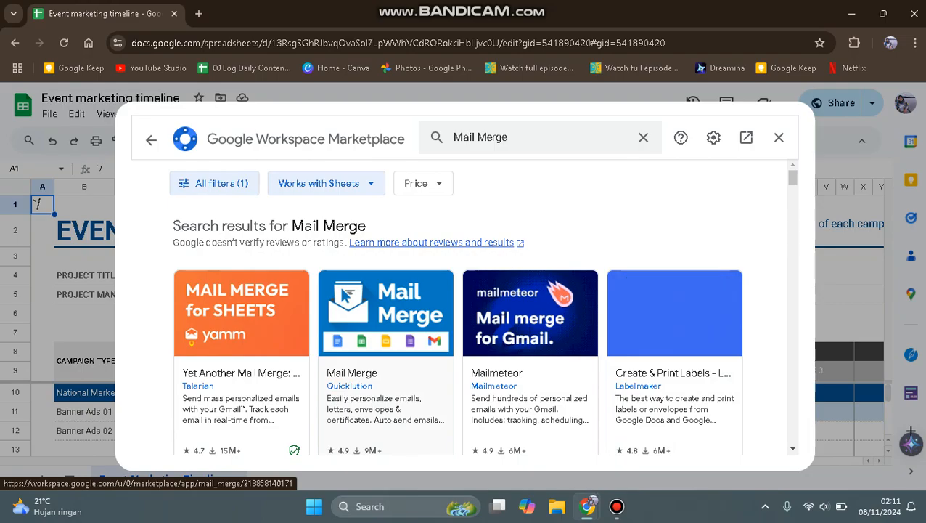
- Open the Mail Merge listing by Quicklution and look through its overview screenshots
left_click(385, 363)
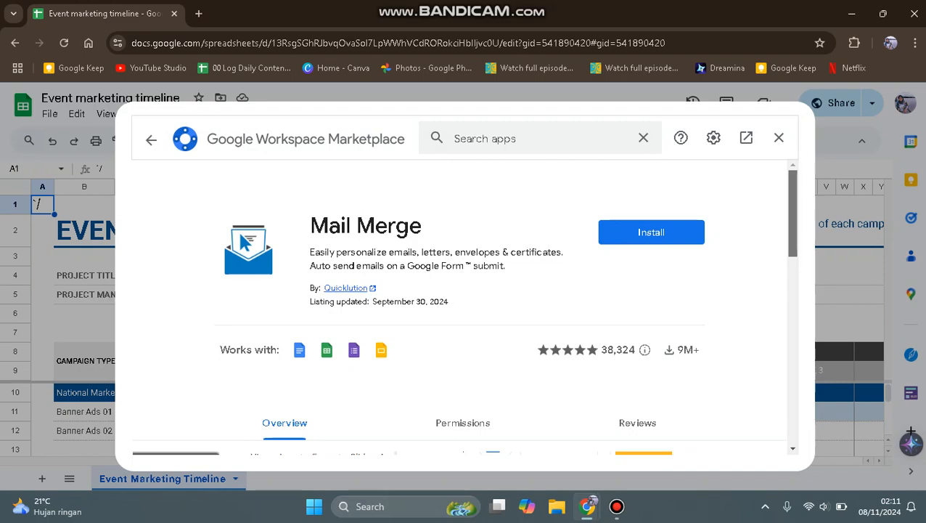
scroll(465, 304, "down", 5)
scroll(465, 304, "up", 1)
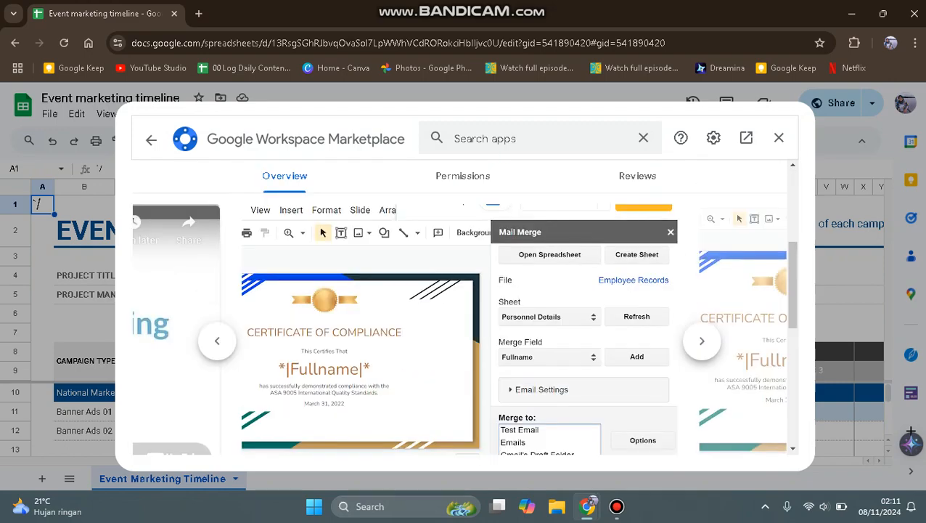
left_click(702, 341)
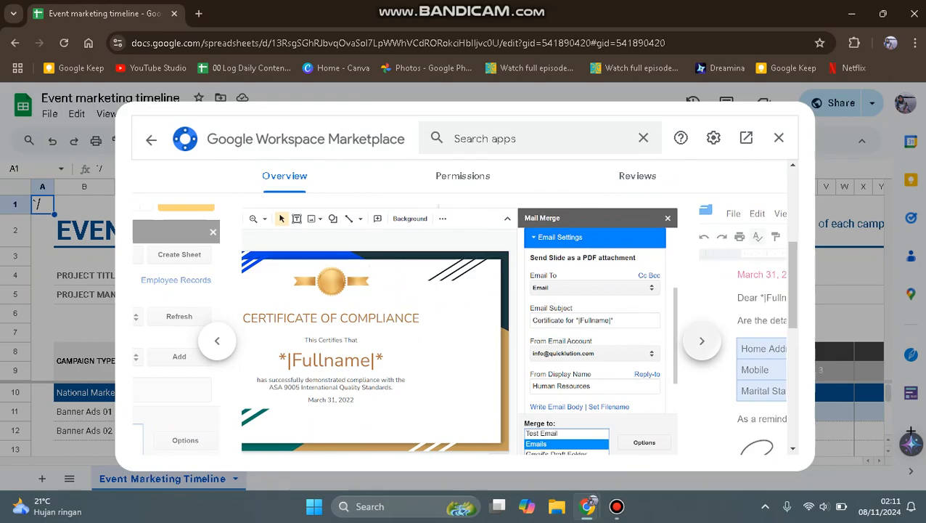
left_click(702, 341)
left_click(702, 341)
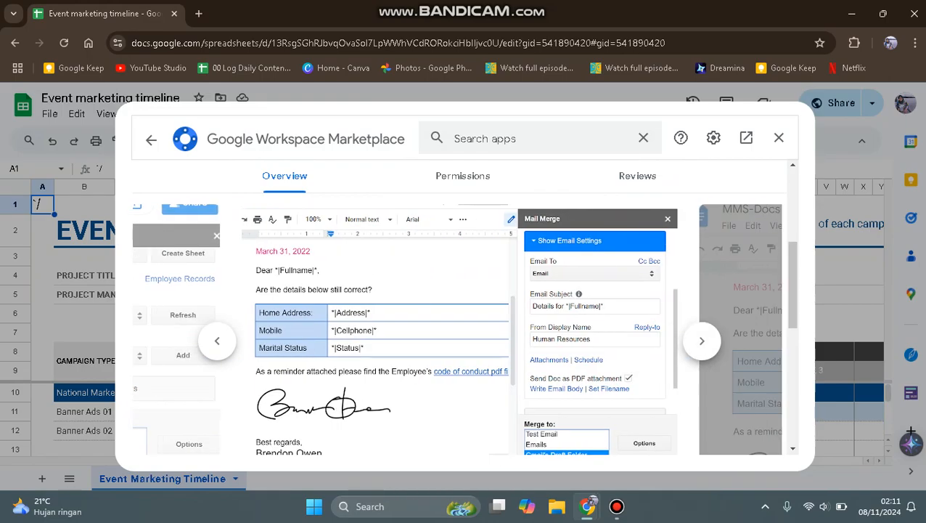
scroll(464, 308, "up", 3)
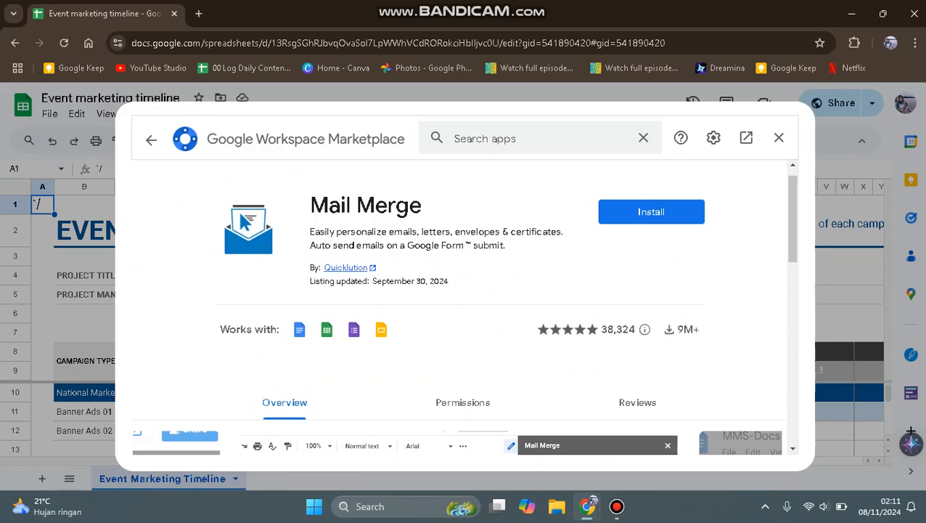
- Install the Mail Merge add-on, signing in with the Google account and allowing the requested permissions, and close the marketplace
left_click(651, 211)
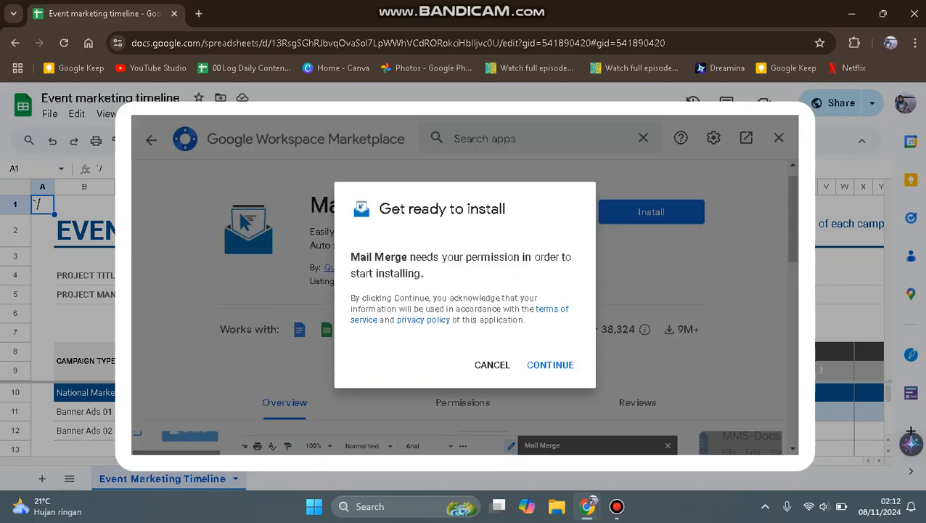
left_click(550, 364)
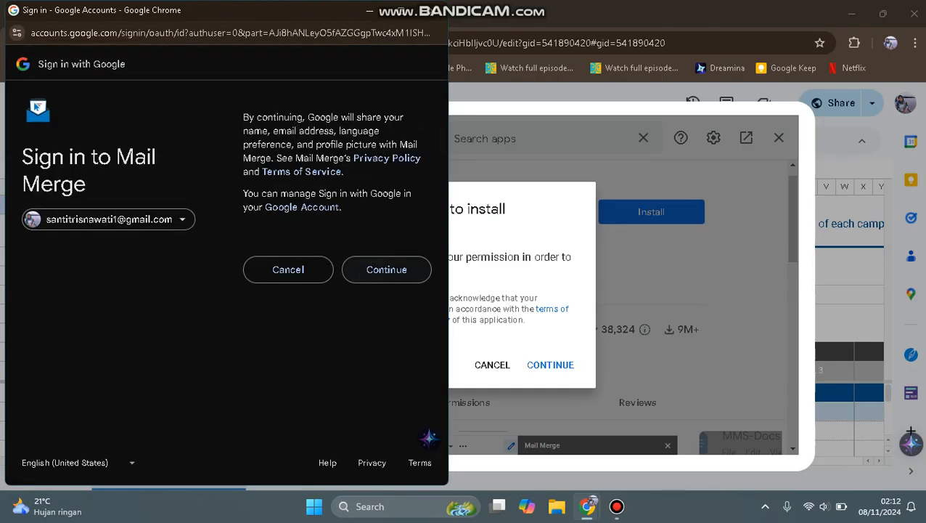
left_click(386, 269)
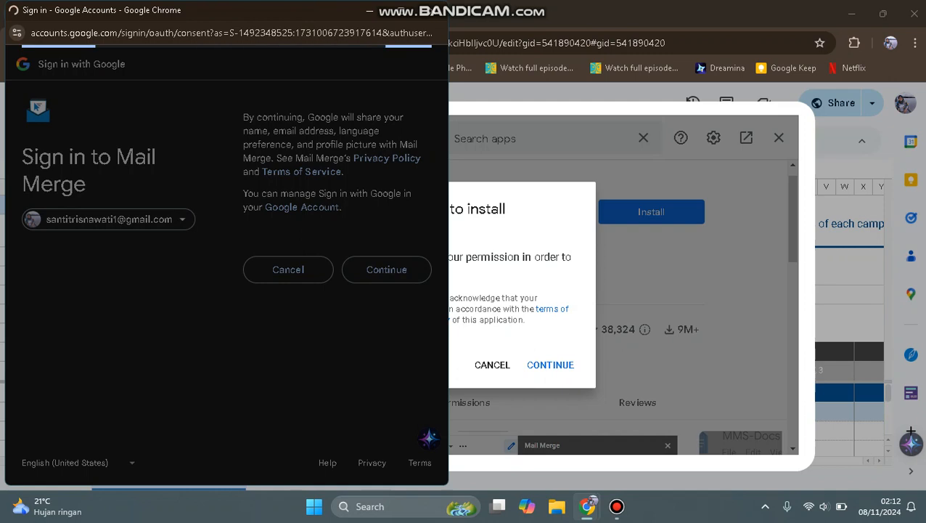
left_click_drag(250, 140, 371, 246)
scroll(341, 265, "down", 6)
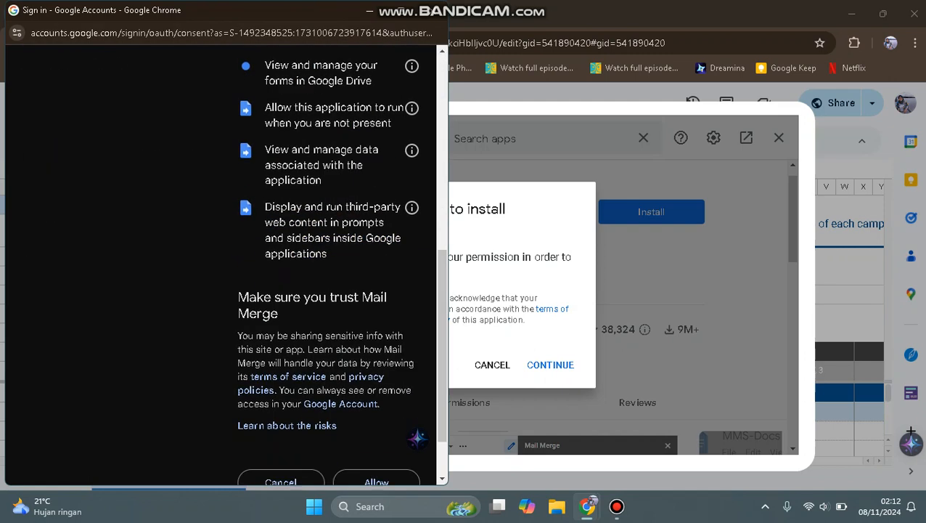
left_click(376, 481)
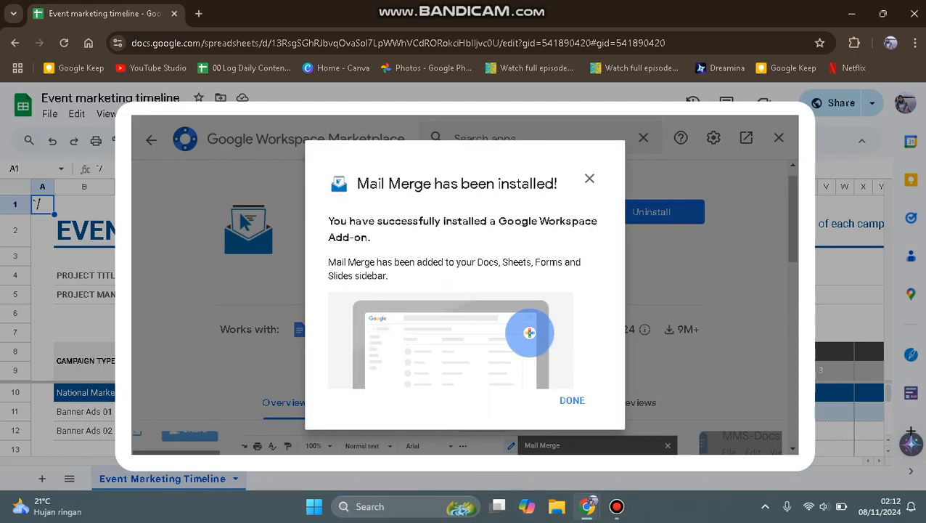
left_click(589, 177)
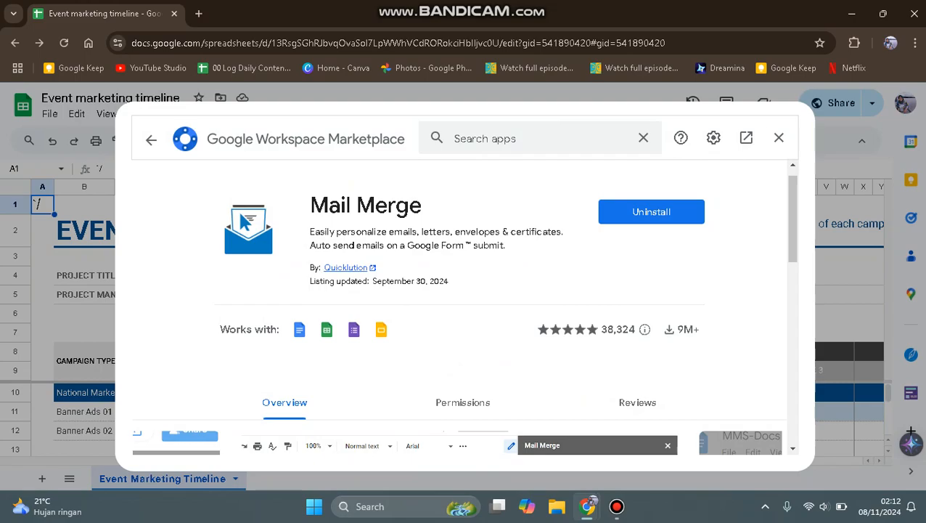
left_click(779, 137)
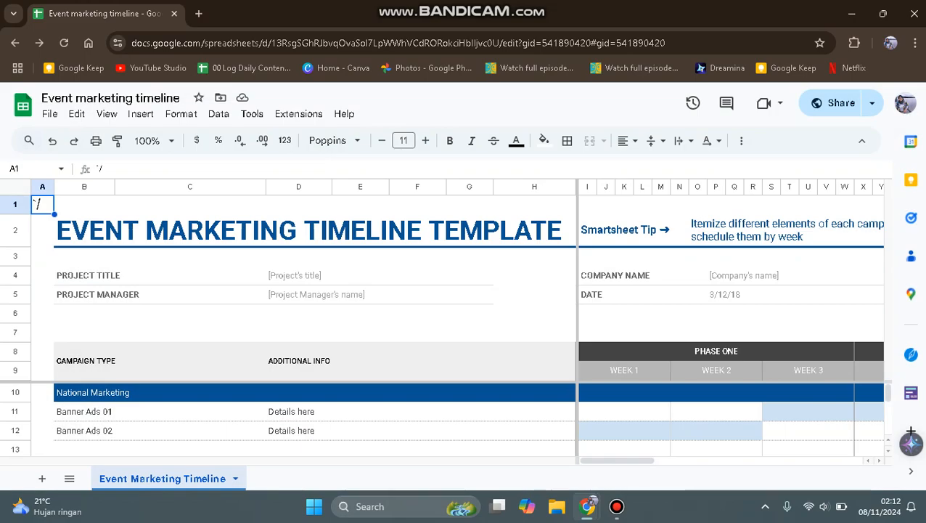
- Start the Mail Merge add-on for the Event Marketing Timeline sheet
left_click(299, 114)
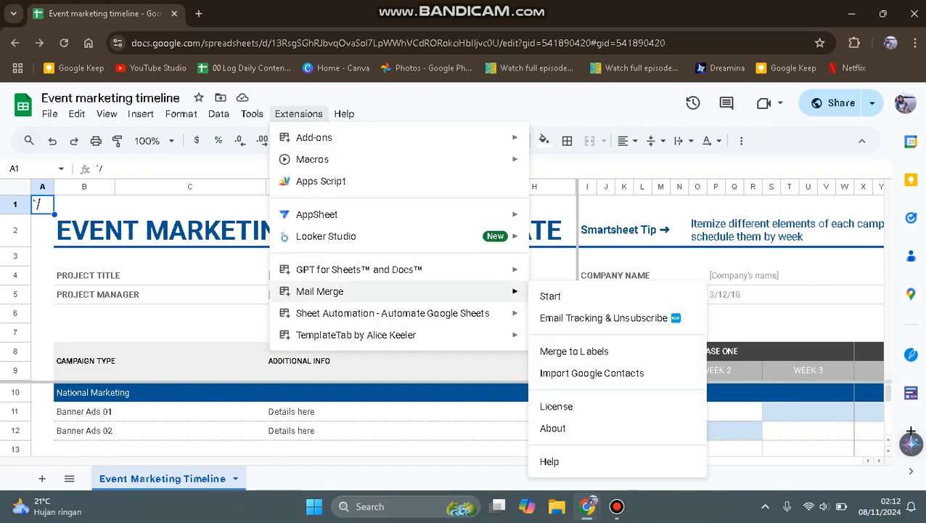
mouse_move(399, 291)
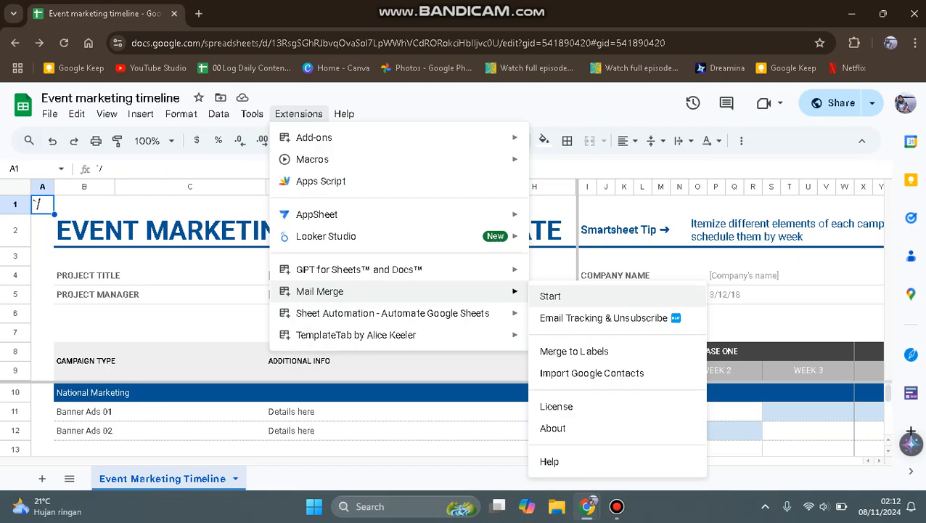
key("Return")
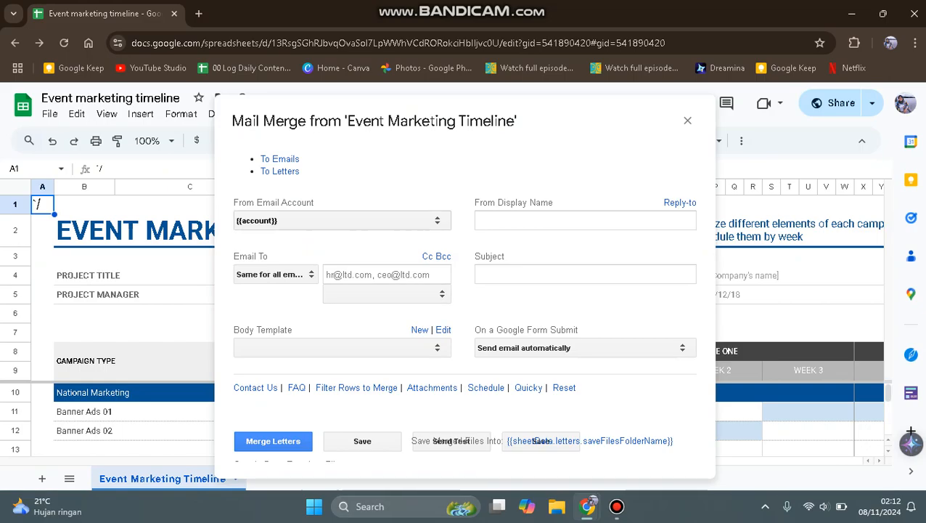
- Keep the sender's email account and set the recipients to "Merge from" the "`/" column
left_click(342, 220)
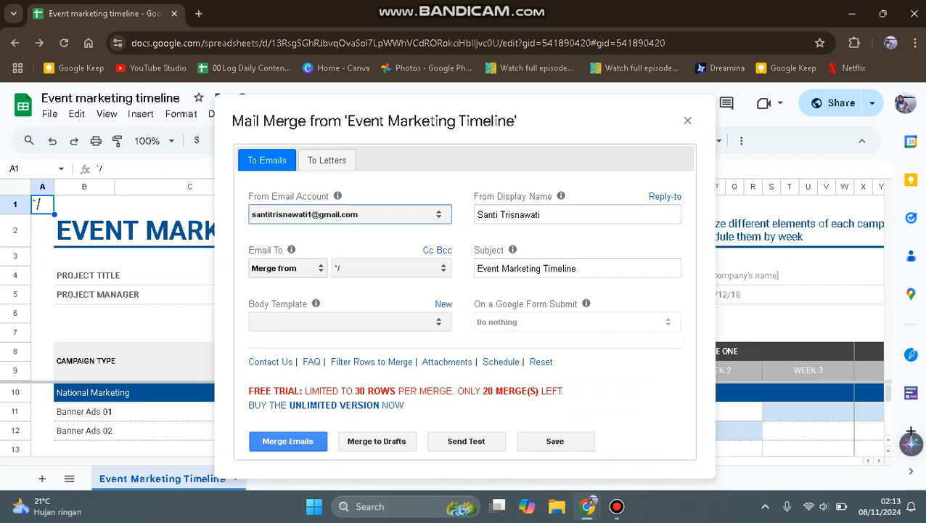
left_click(288, 269)
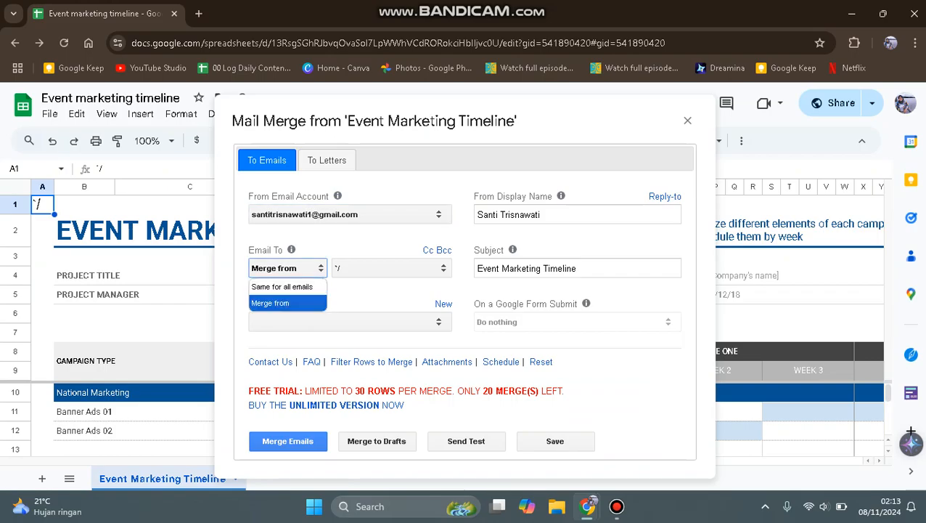
left_click(288, 303)
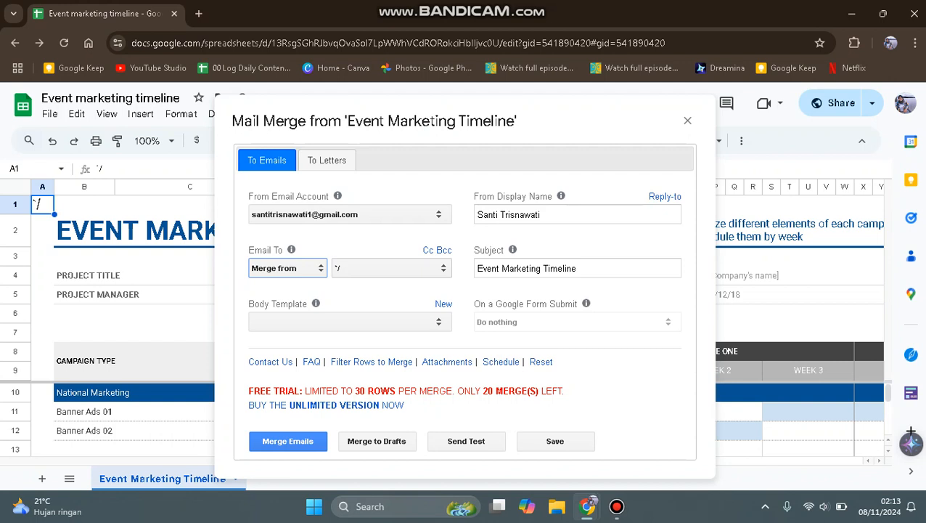
left_click(392, 269)
left_click(378, 303)
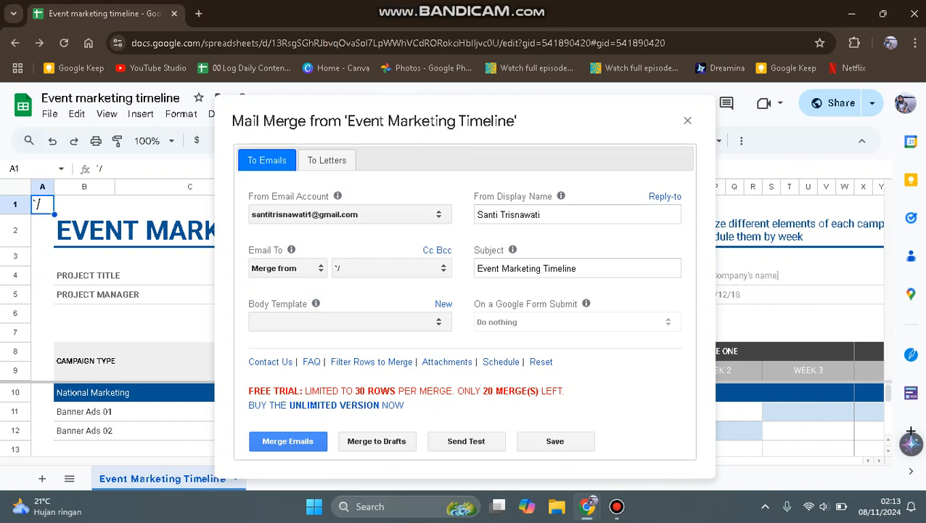
- Create and save a new email body template reading "Morning, please check this file for the marketing", keeping the default template name
left_click(350, 322)
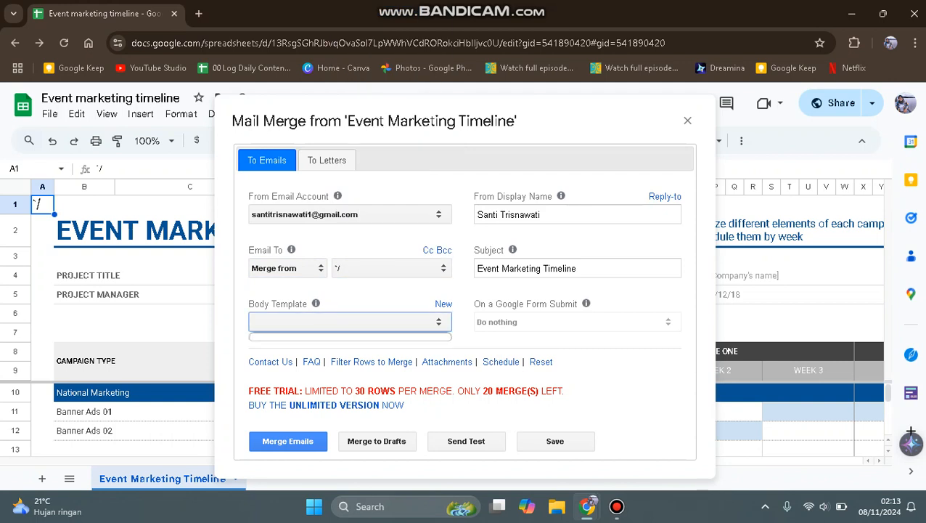
left_click(392, 321)
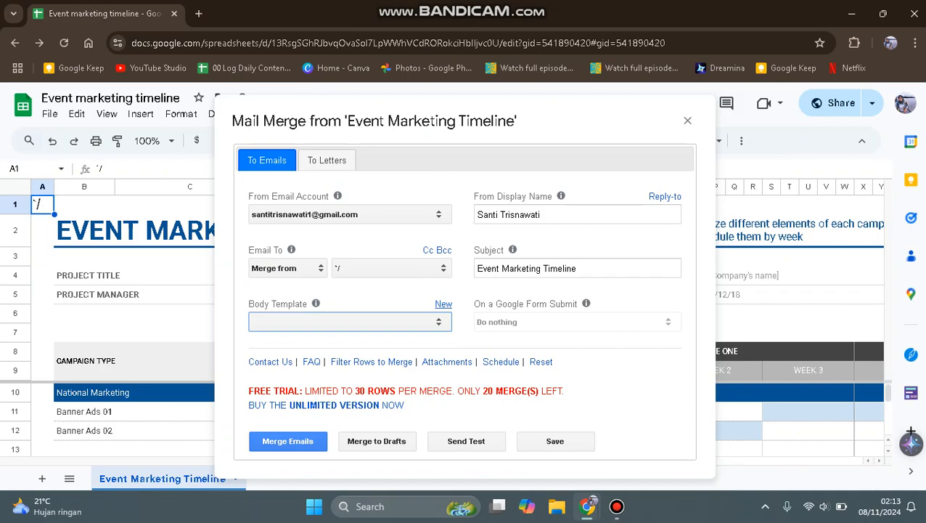
left_click(444, 303)
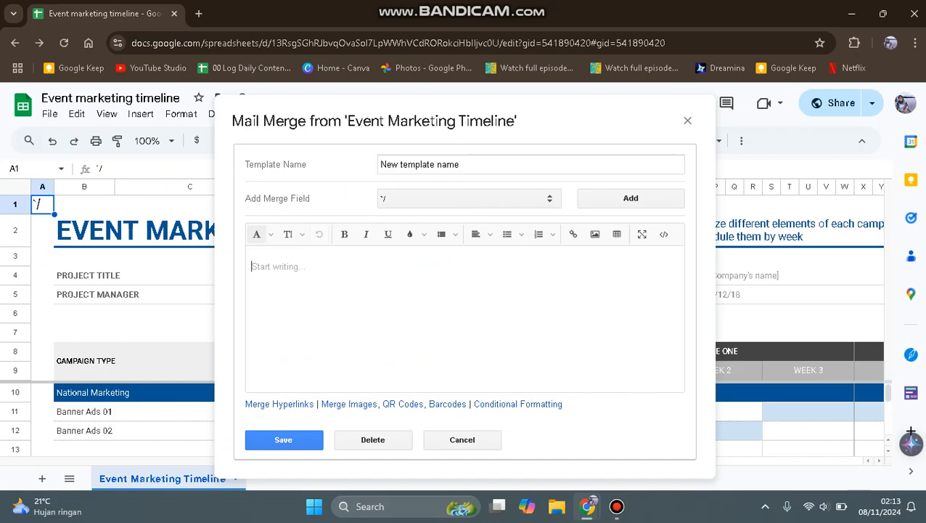
type("Morning, t")
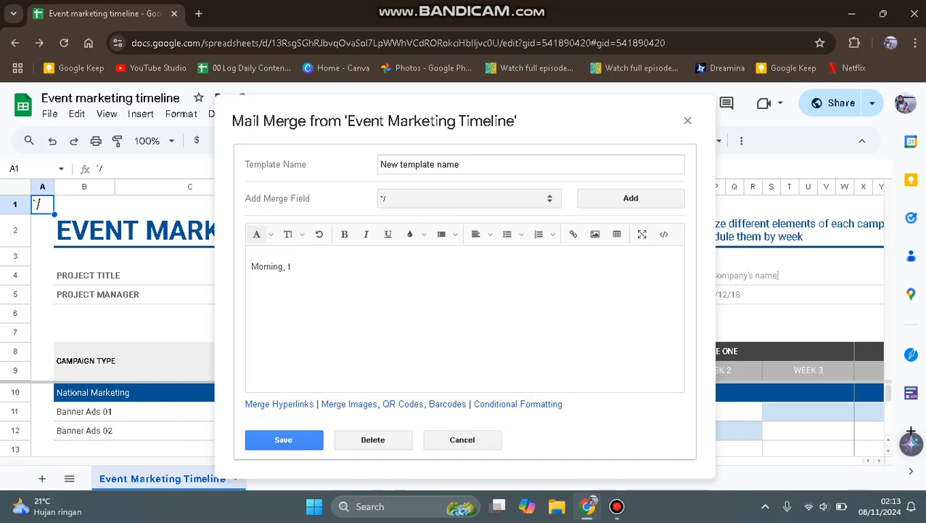
key("BackSpace")
type("please check this file")
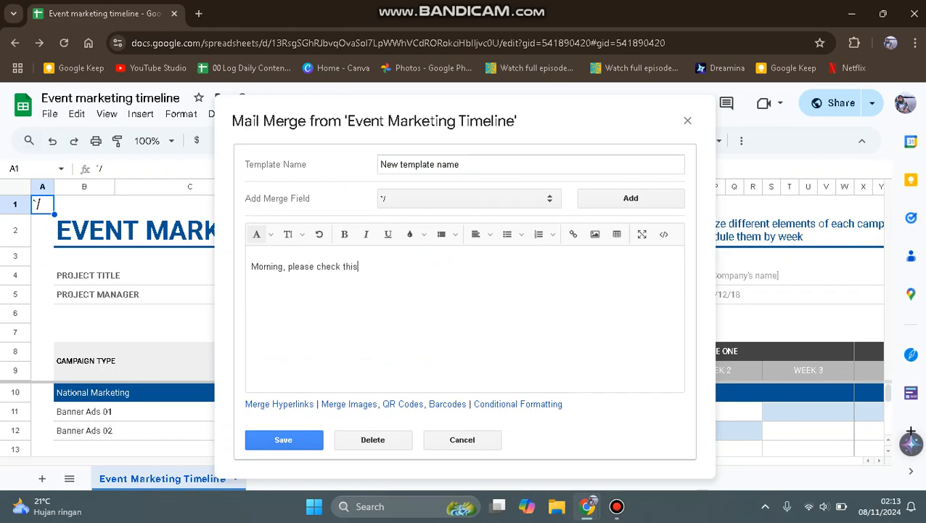
type(" for the marketing")
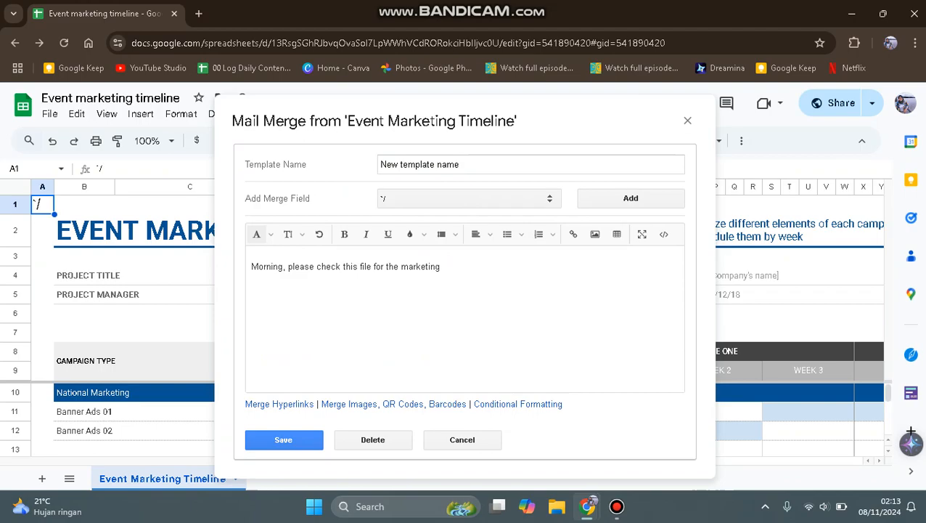
type("...")
left_click(283, 439)
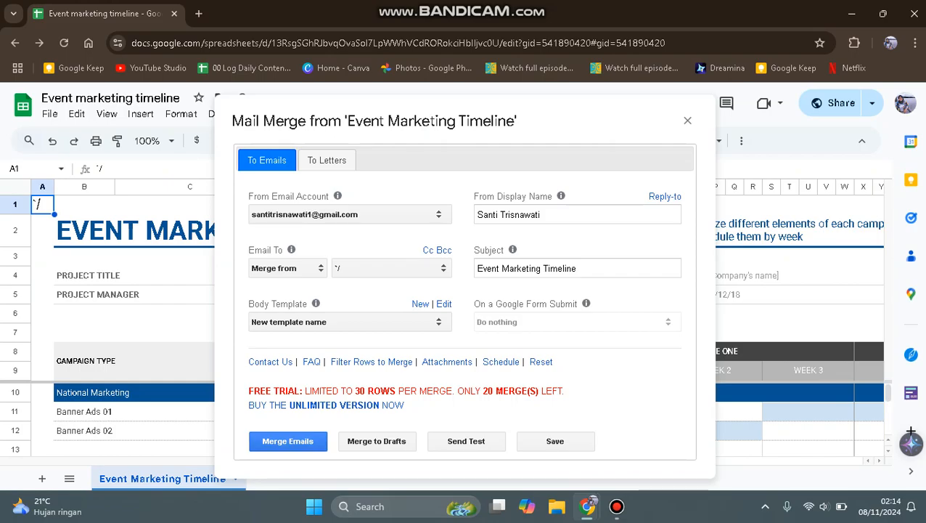
- Try to merge the sheet to emails using the new body template
left_click(288, 441)
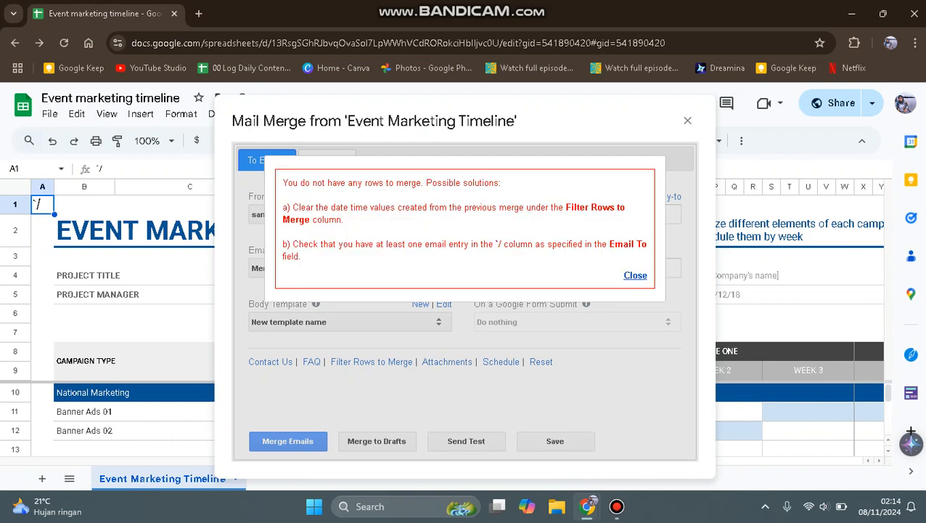
left_click(635, 276)
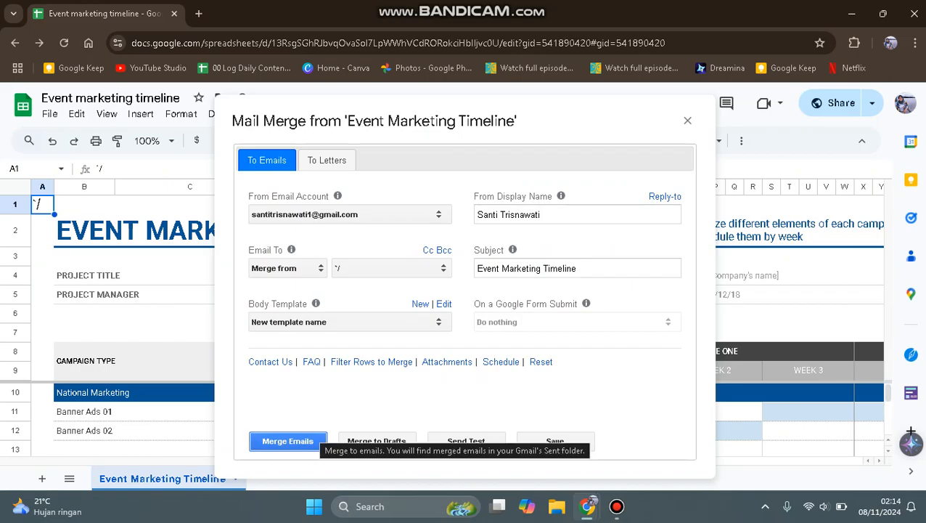
left_click(288, 441)
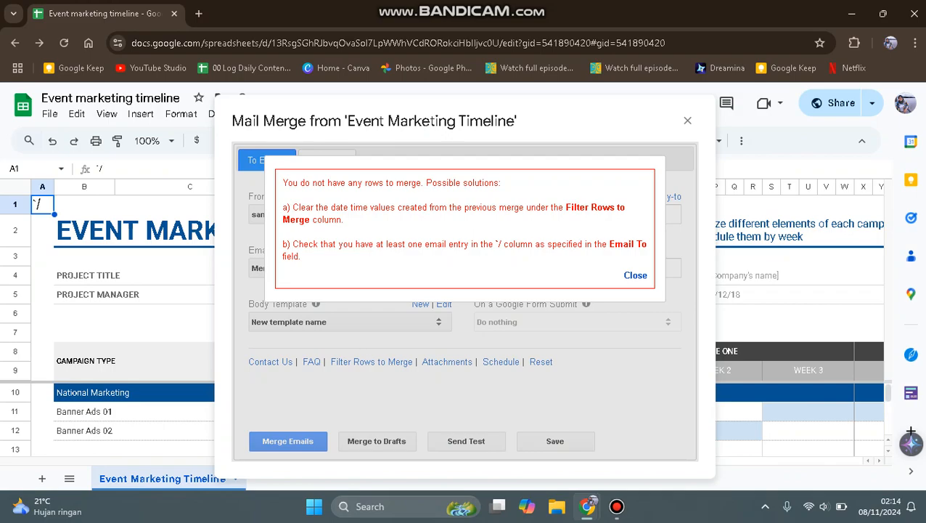
left_click(635, 275)
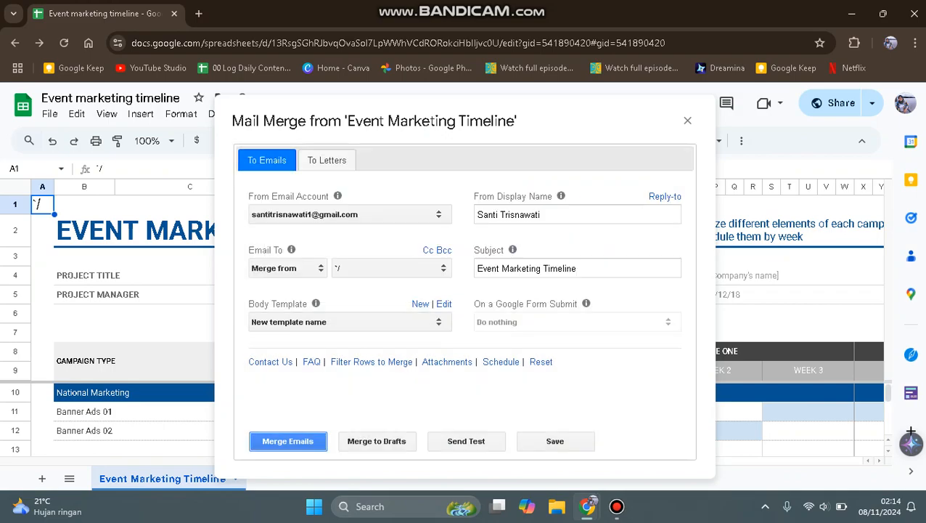
- Review the Cc, Bcc and Reply-To recipient options and save them with the address fields left blank
left_click(394, 268)
double_click(462, 252)
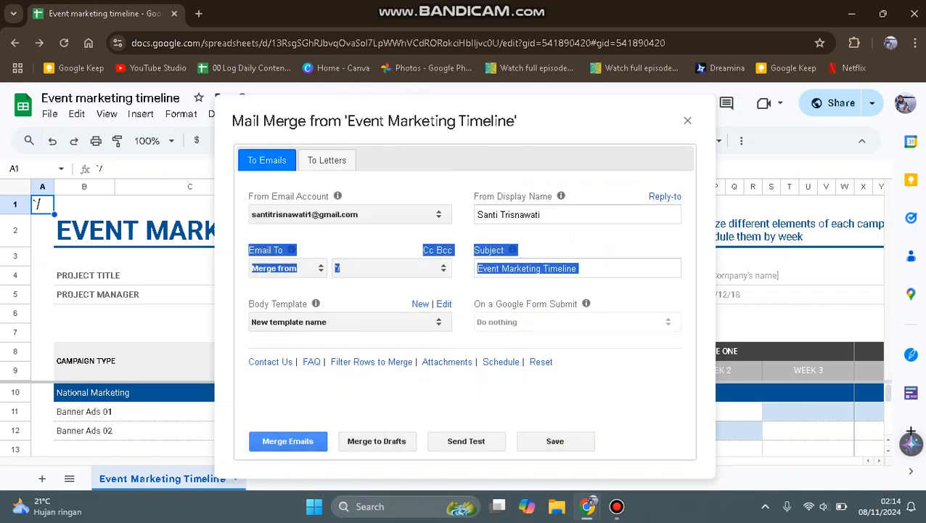
left_click(440, 250)
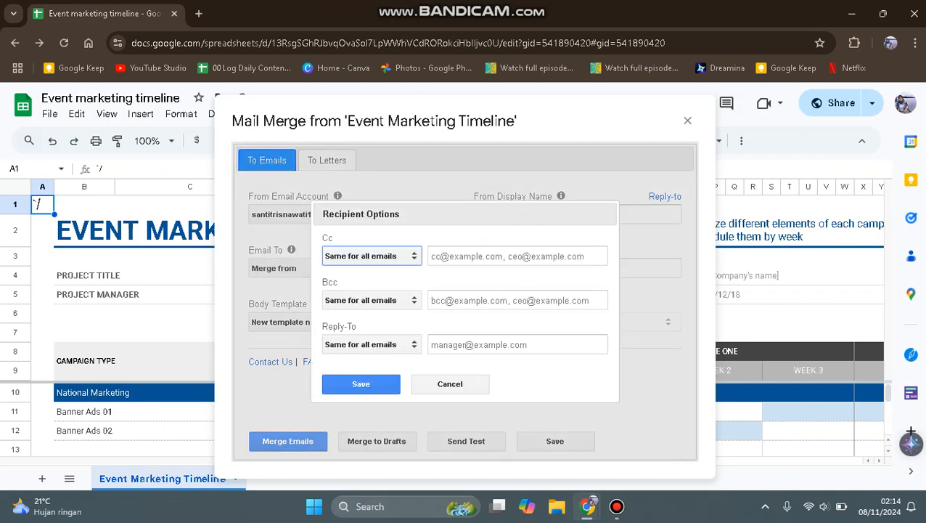
left_click(517, 256)
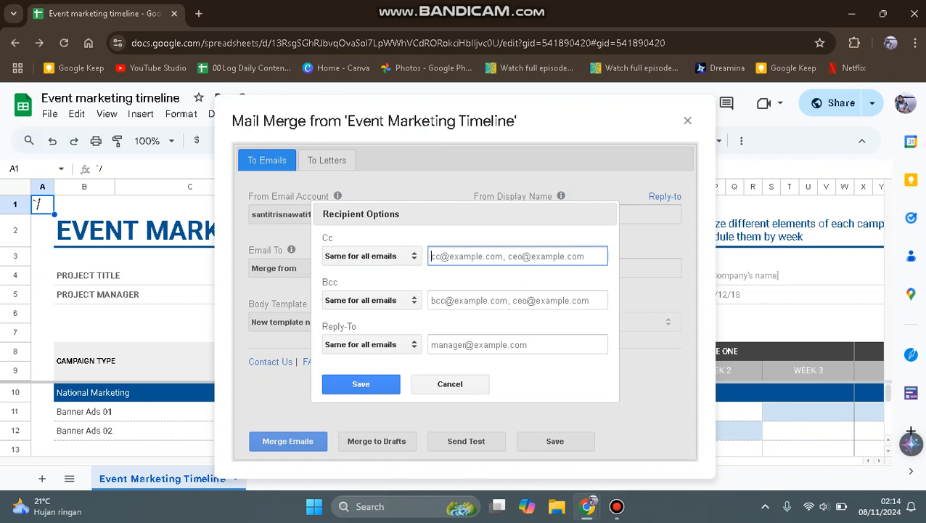
left_click(360, 383)
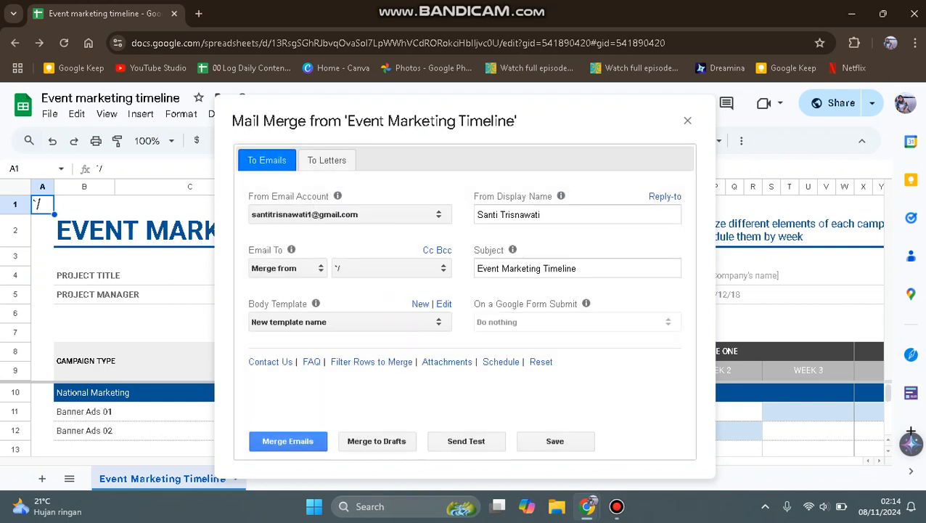